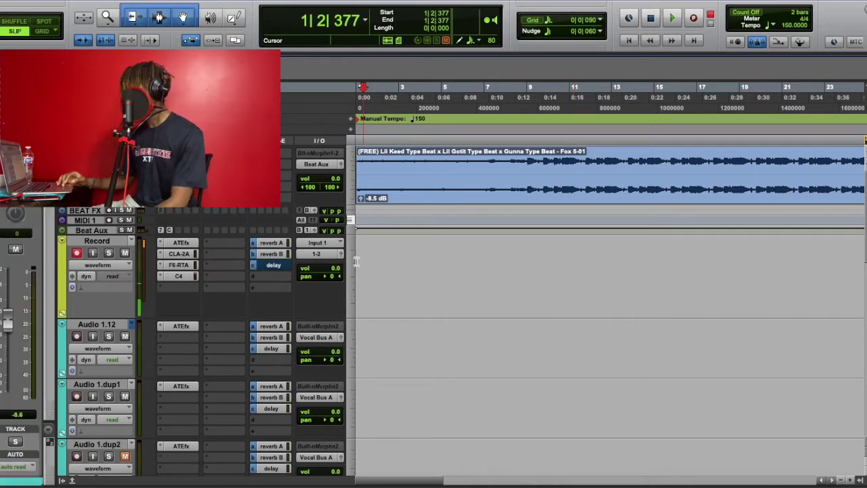
Check the Record track's reverb A and reverb B send levels and its CLA-2A compressor settings.
click(274, 245)
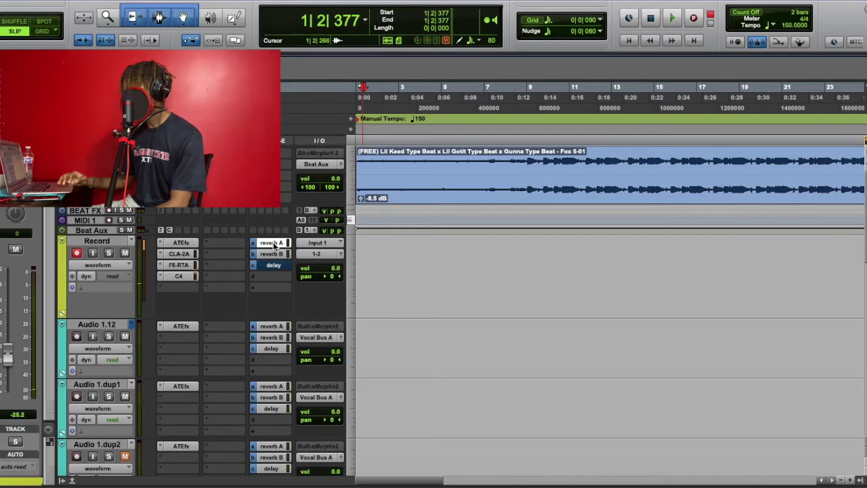
click(272, 253)
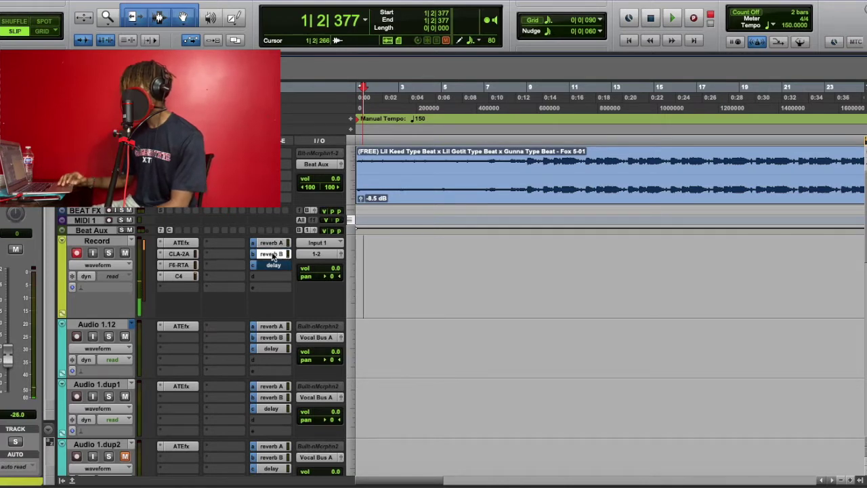
click(180, 255)
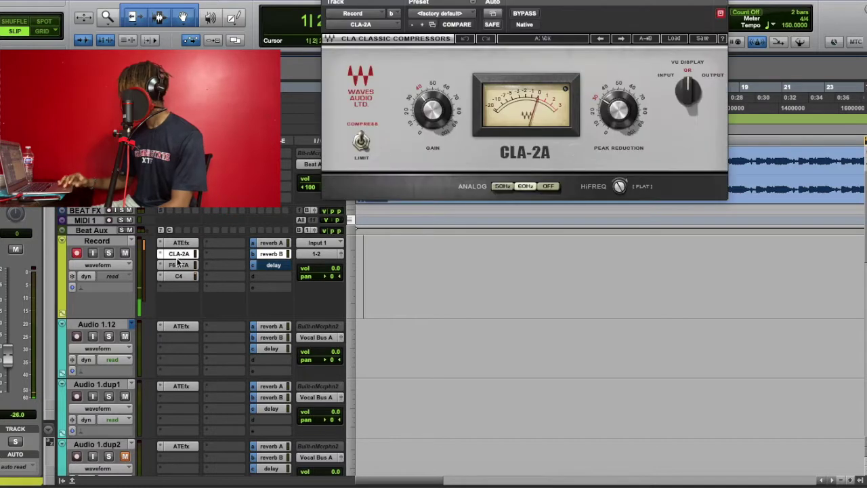
click(429, 116)
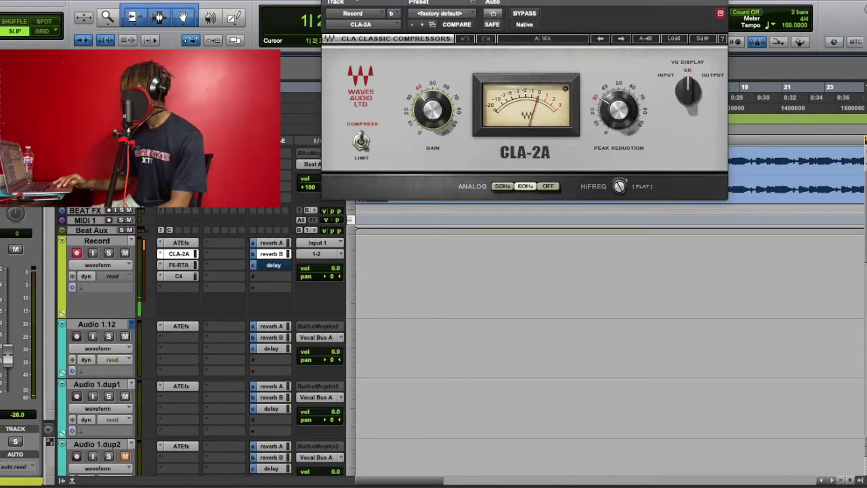
key(super+w)
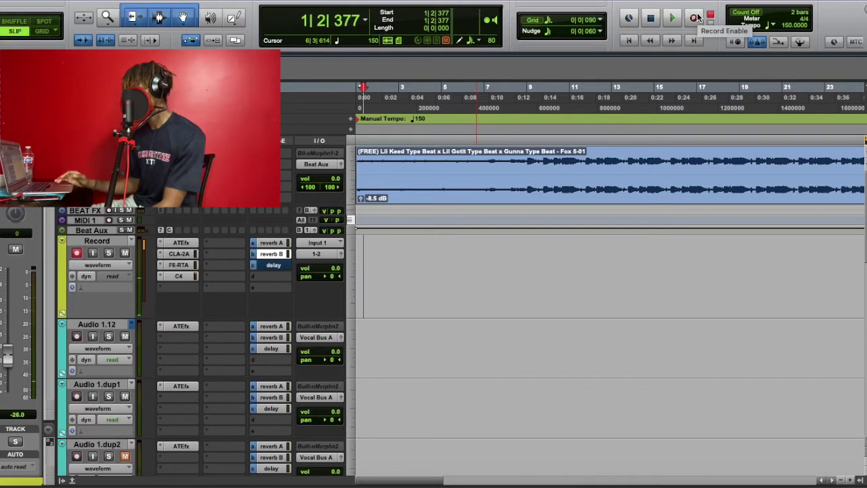
key(space)
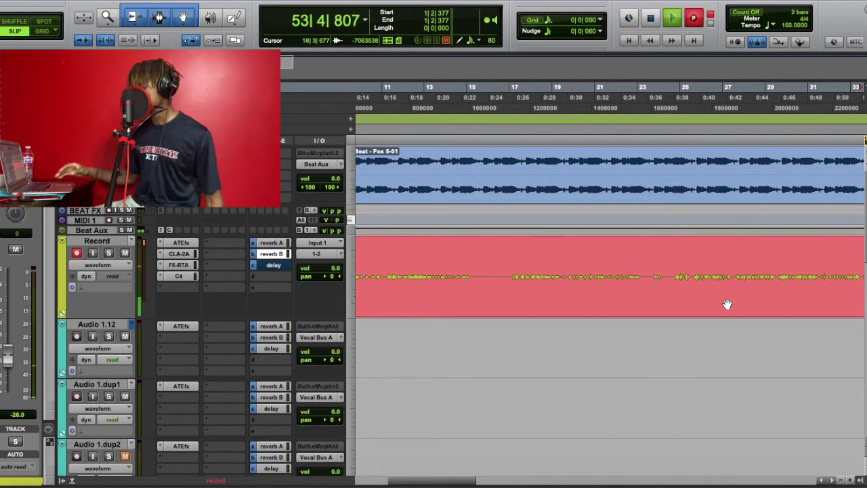
key(space)
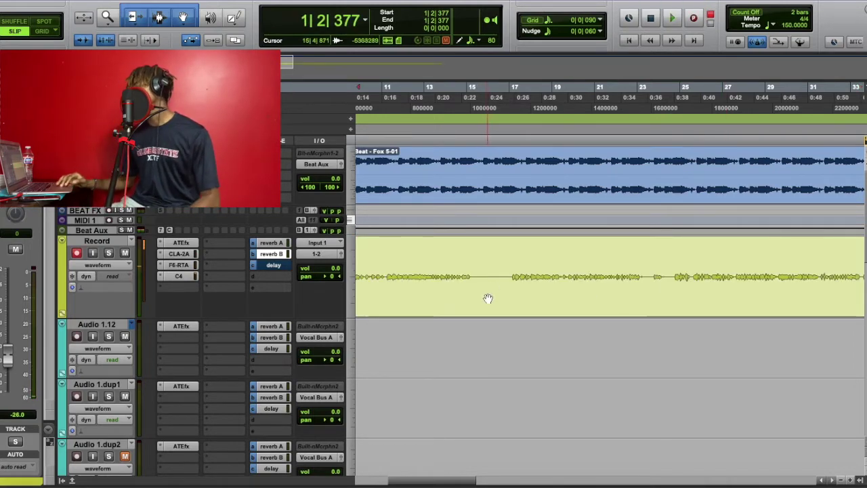
click(692, 19)
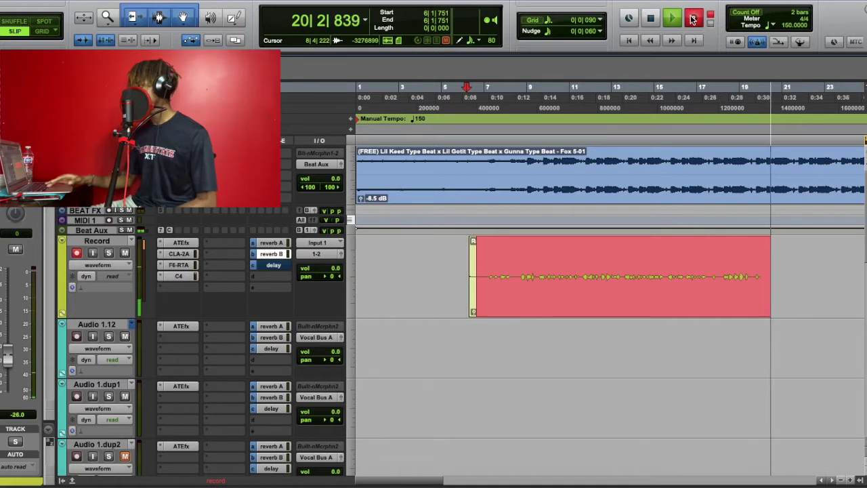
key(space)
click(555, 294)
key(Delete)
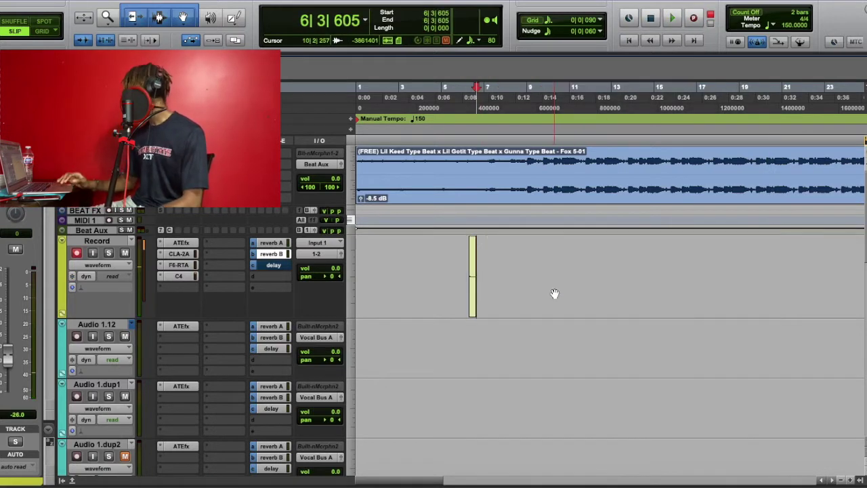
drag(502, 271, 363, 257)
key(Delete)
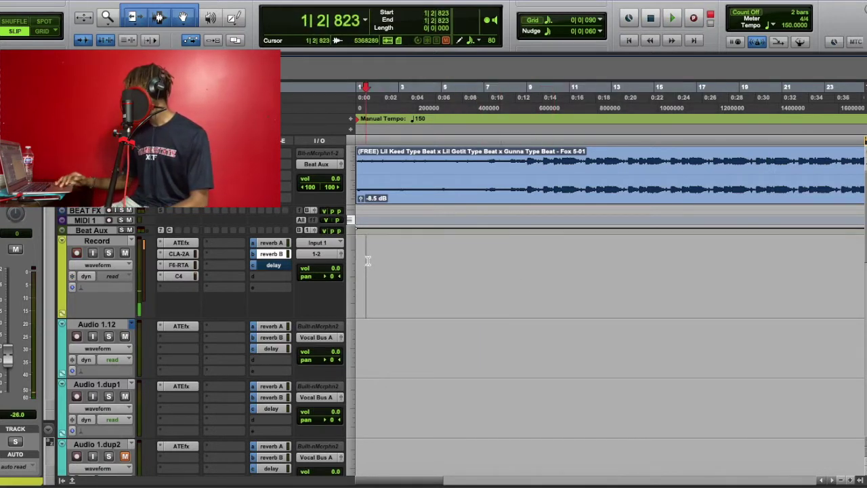
Record a vocal take over the beat on the Record track, starting from 6|2|905.
click(474, 271)
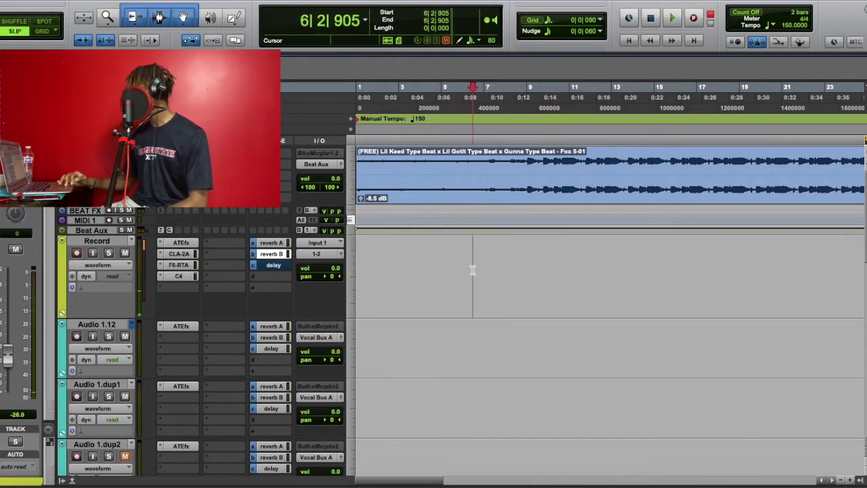
click(693, 19)
key(space)
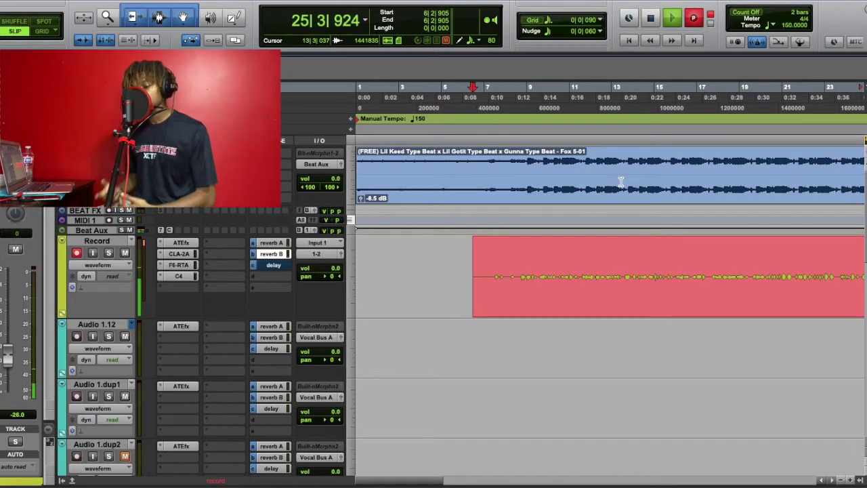
key(space)
Turn on Grid mode and move the recorded vocal clip from the Record track to Audio 1.12.
drag(583, 289, 583, 309)
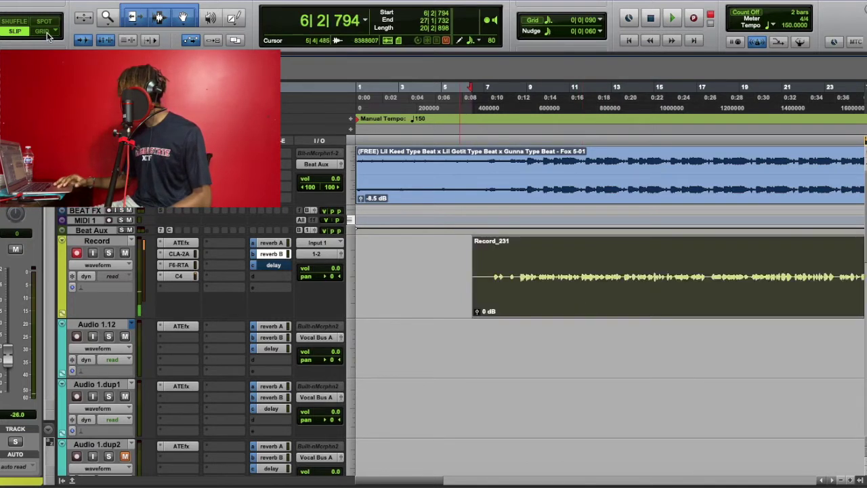
drag(520, 298, 518, 336)
Trim the start of the vocal clip on Audio 1.12 to 8|3|330.
click(517, 338)
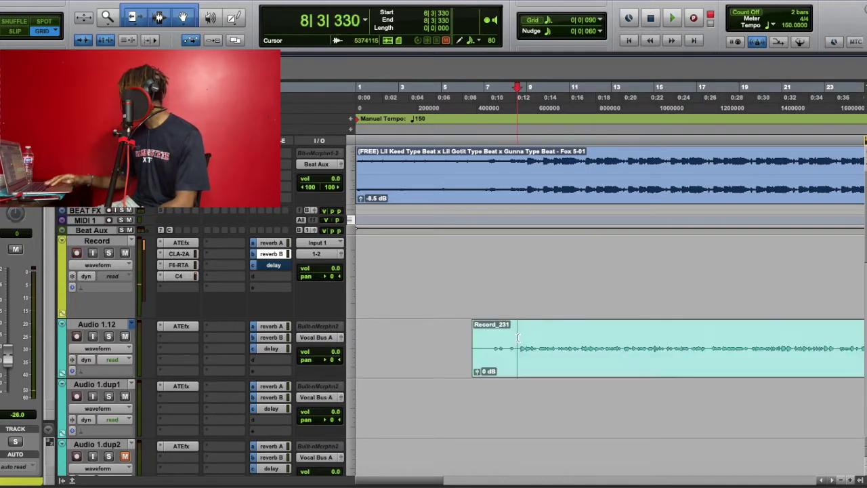
key(t)
scroll(518, 338, right, 5)
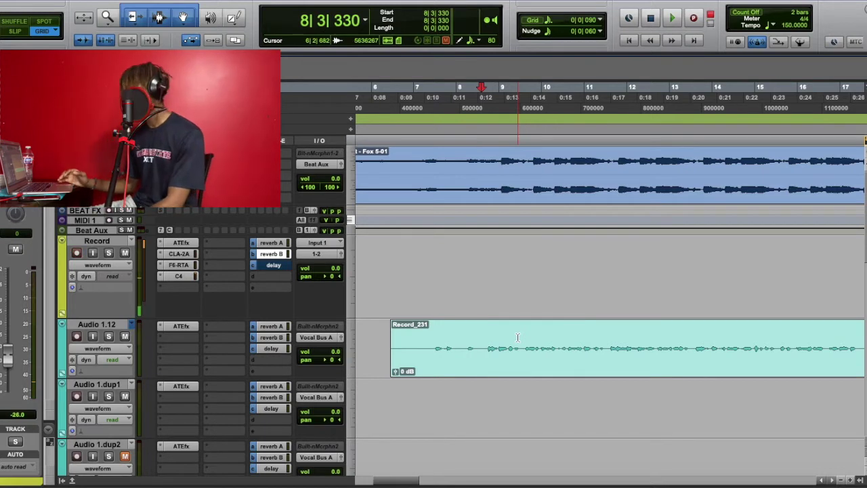
key(a)
scroll(516, 338, right, 3)
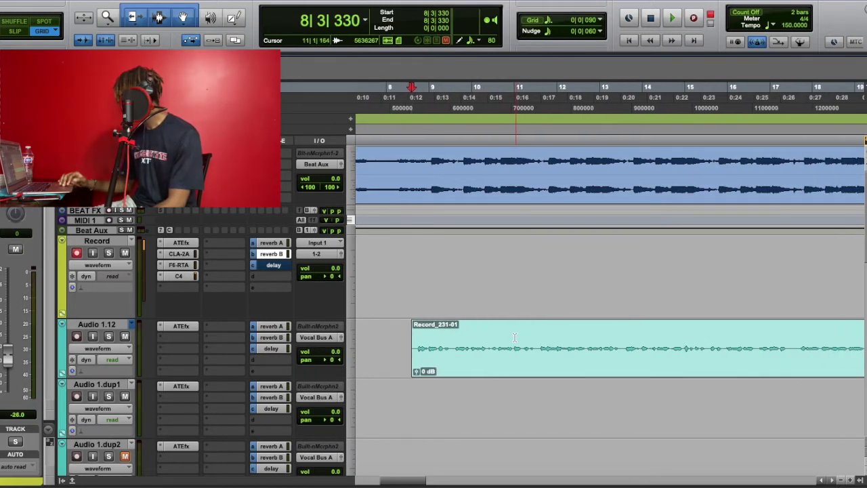
Play back the trimmed vocal clip with the beat and cut off everything after 11|3|150.
key(space)
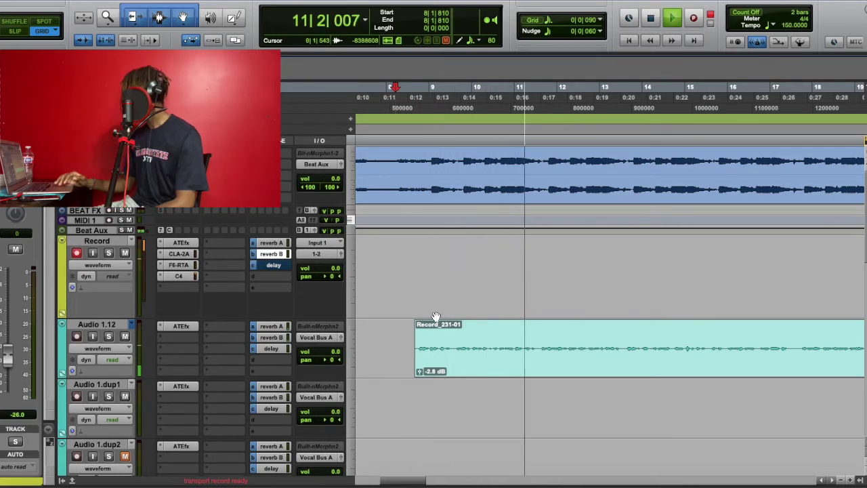
scroll(436, 317, right, 2)
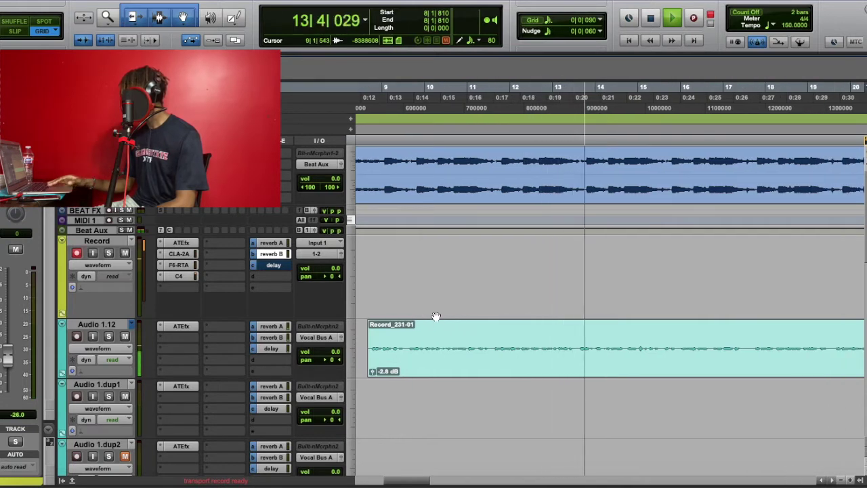
key(space)
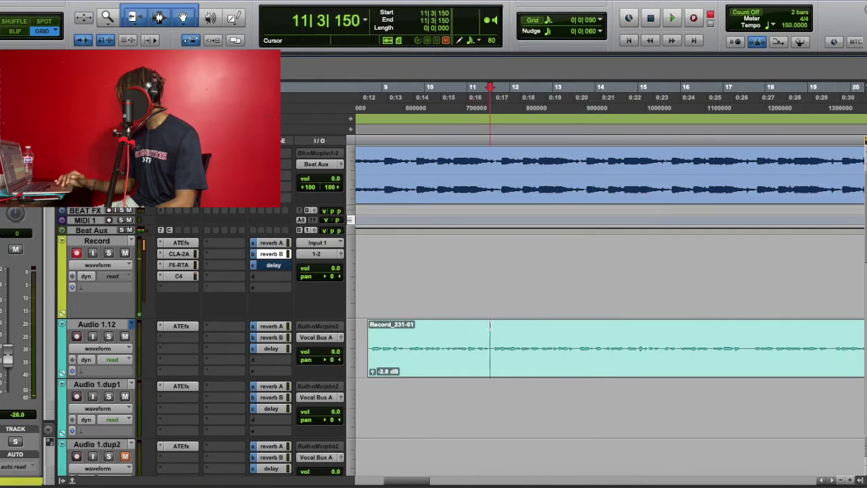
key(a)
key(super+z)
key(s)
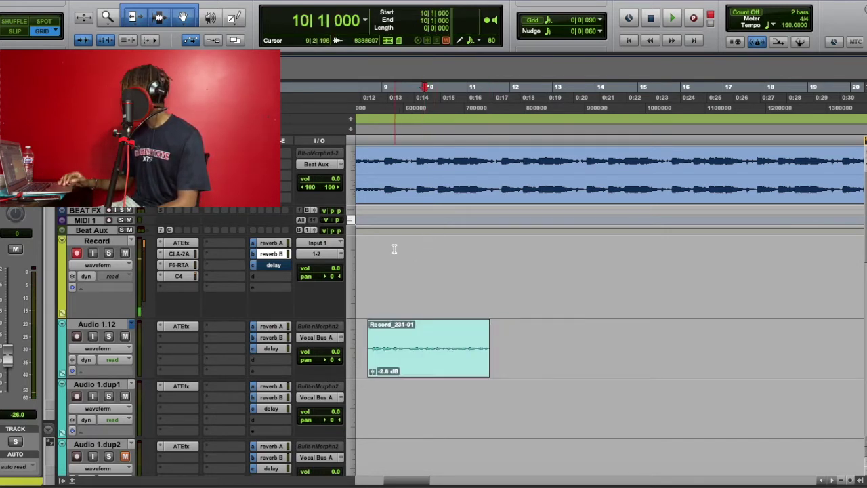
Play the session from 8|4|180 and show the reverb A send level of Audio 1.12.
key(space)
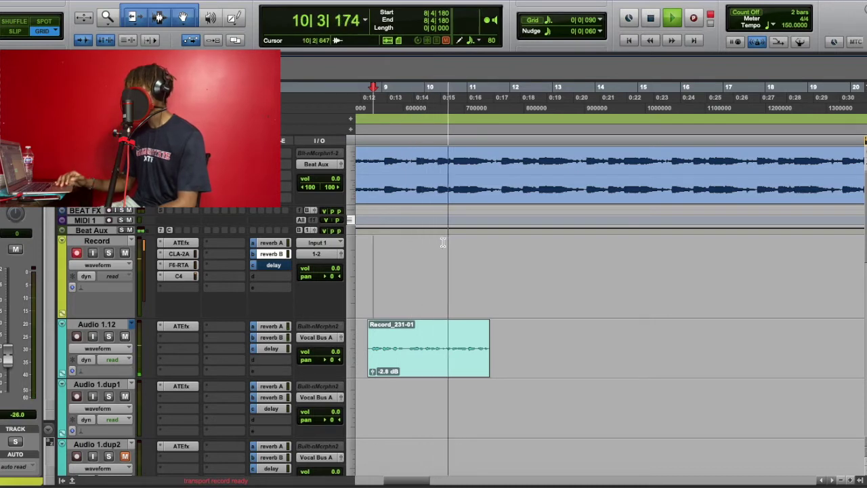
click(271, 326)
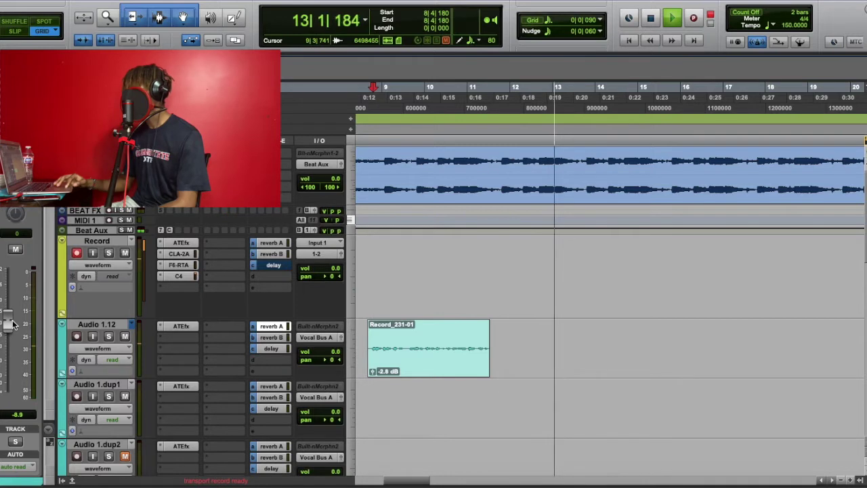
click(696, 19)
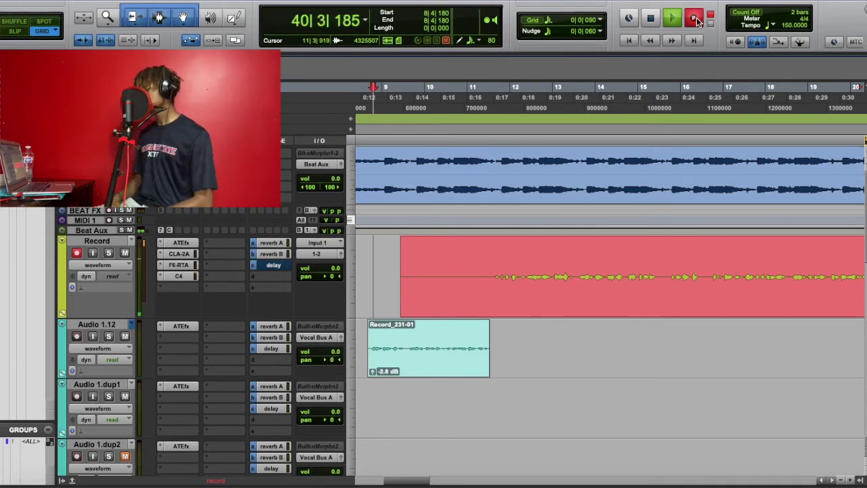
key(space)
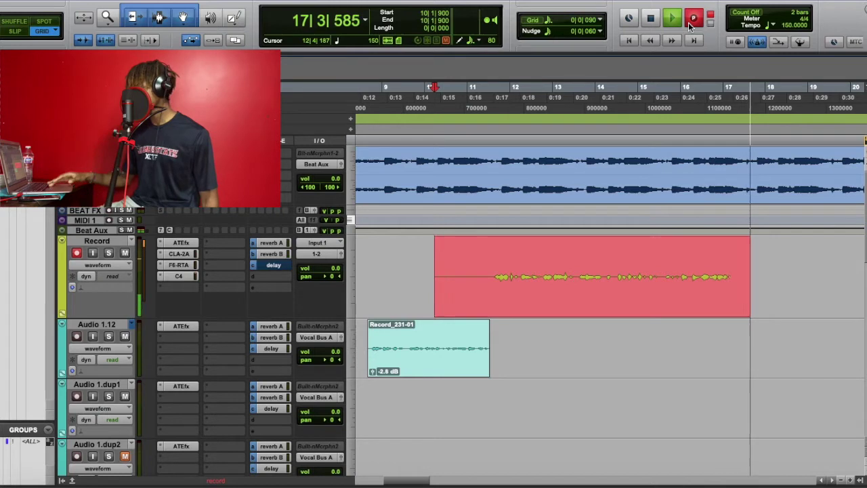
key(space)
click(620, 314)
key(Delete)
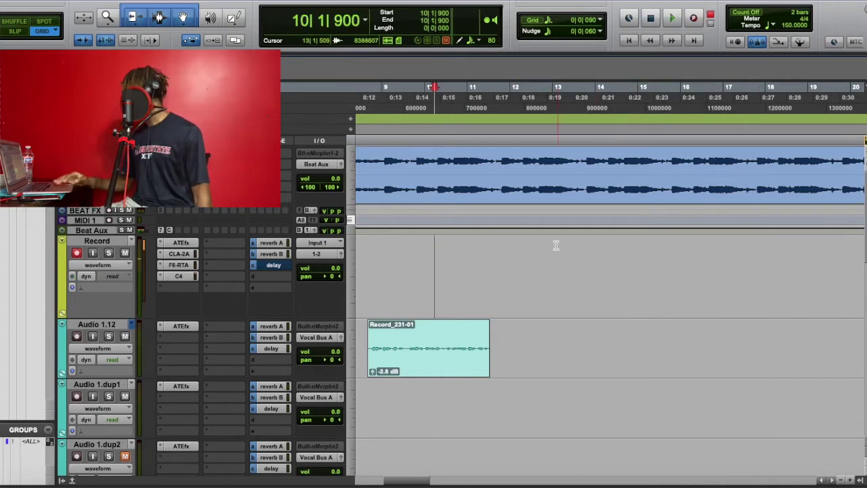
Play from 10|1|900 and punch in the next vocal part on the Record track, recording to about bar 41.
key(space)
click(692, 21)
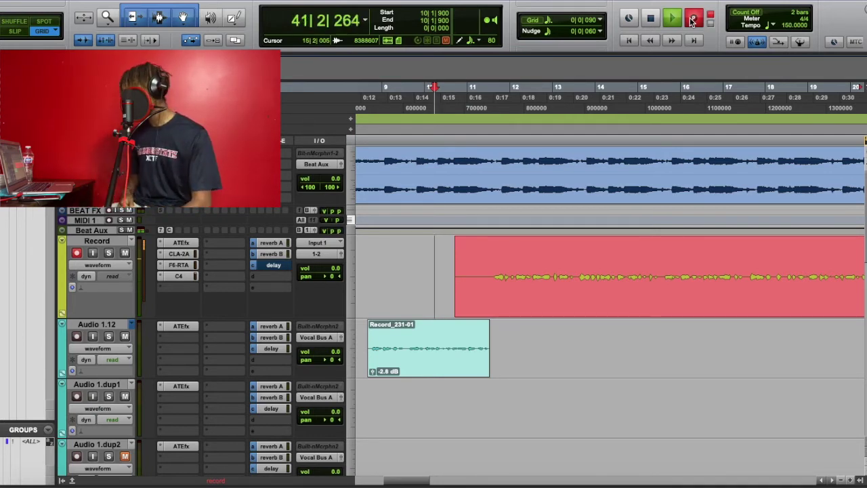
key(space)
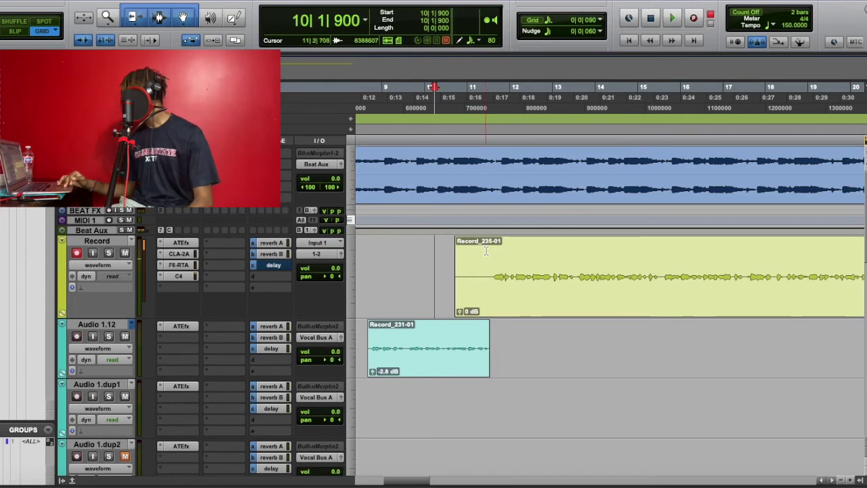
Trim the new vocal clip to start at about 11|2|930 and end at 41|1|180.
key(a)
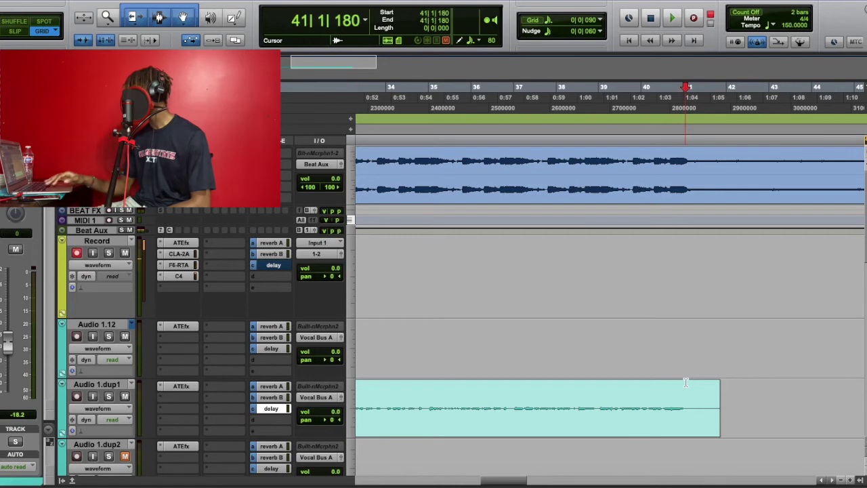
key(s)
Record a short vocal part on the Record track near the verse's end, starting from 39|2|390.
click(614, 259)
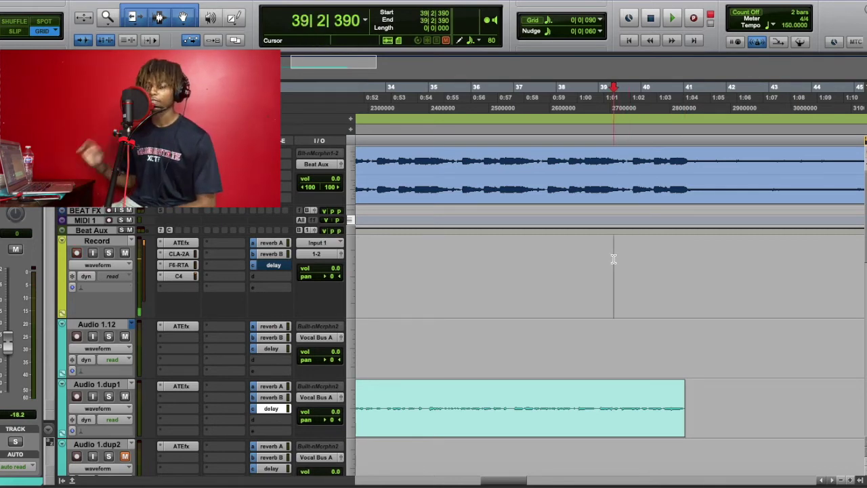
click(694, 18)
key(space)
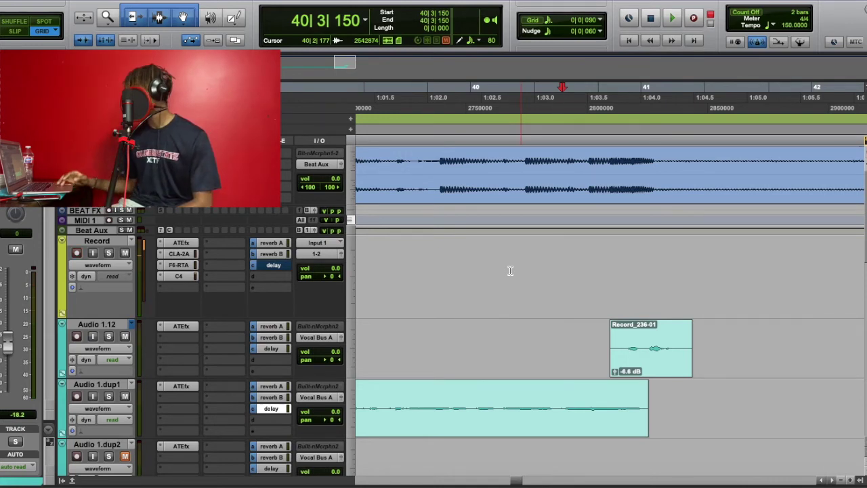
Return to the session start and look over all the recorded vocal clips across the timeline.
scroll(448, 306, left, 10)
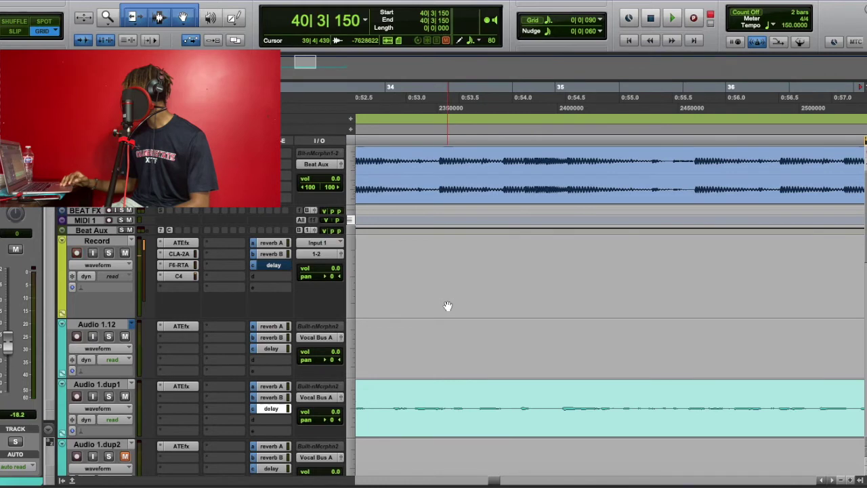
scroll(447, 307, left, 20)
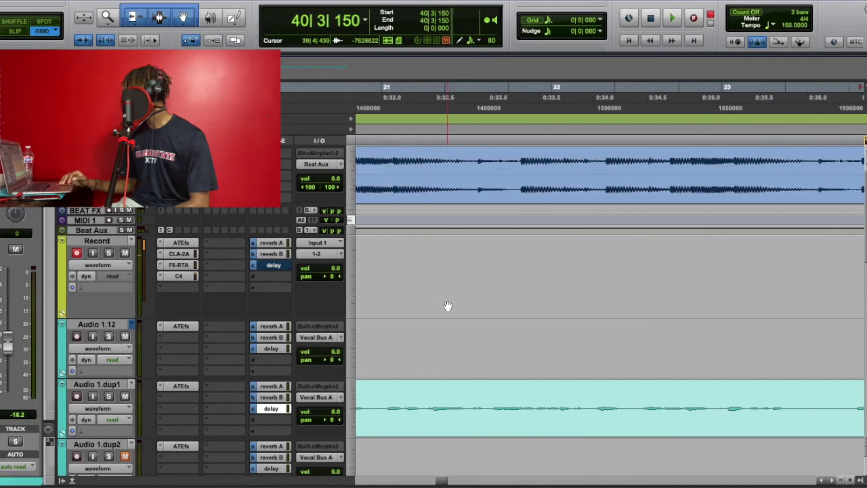
scroll(448, 306, left, 20)
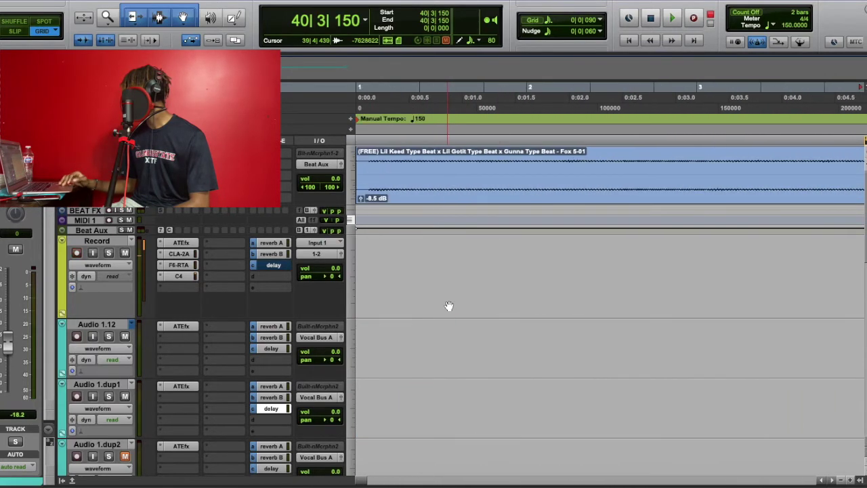
key(r)
key(r)
key(r)
key(r)
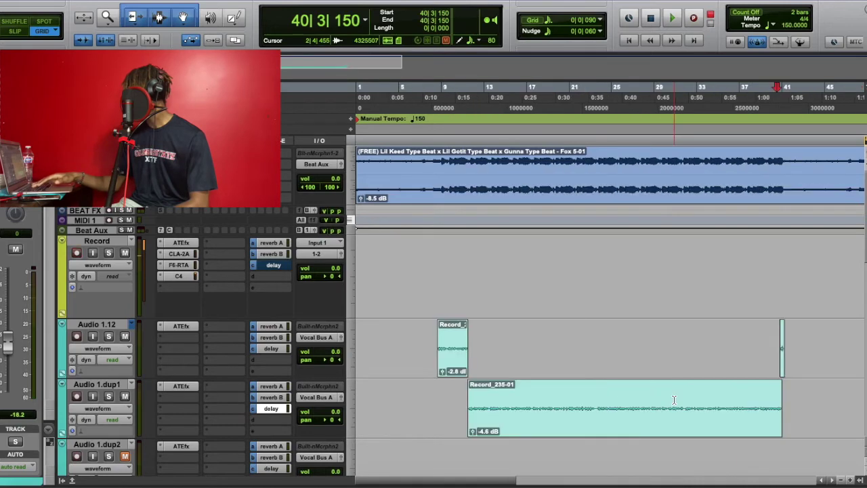
Move the Record_235-01 vocal clip from the Record track to Audio 1.dup1.
drag(513, 298, 513, 405)
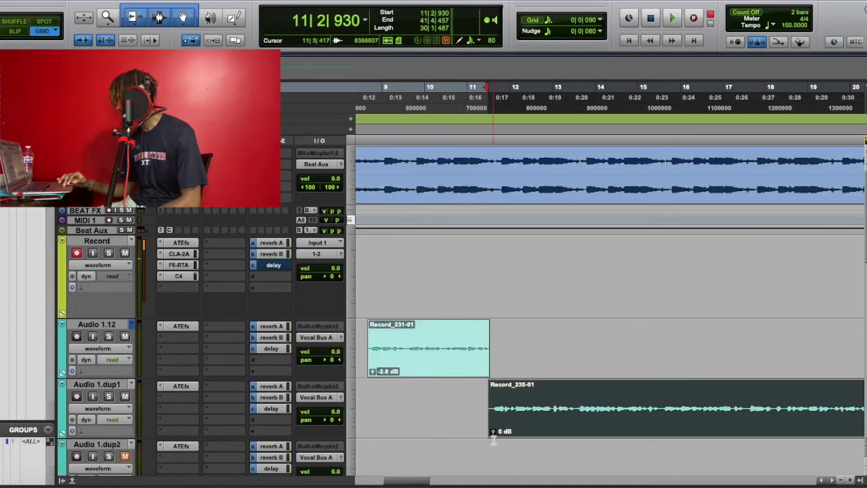
Lower the Record_235-01 clip gain to -4.6 dB and play back the session from 8|3|150.
drag(493, 434, 494, 437)
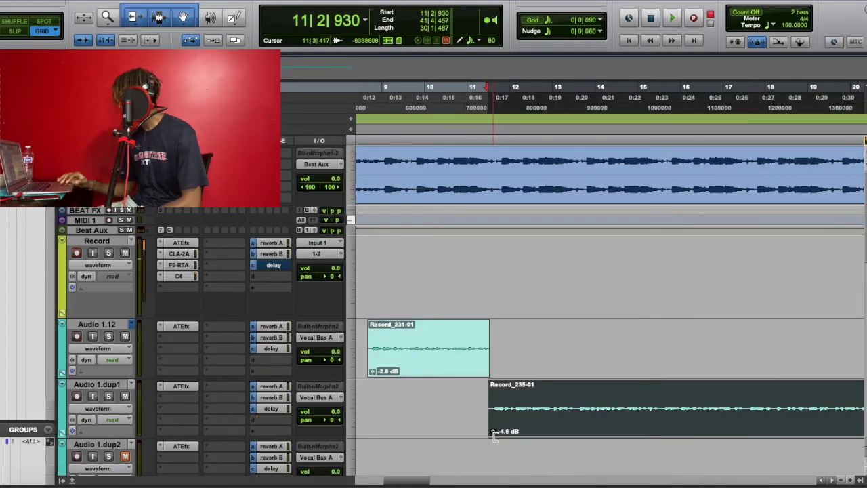
click(363, 275)
key(space)
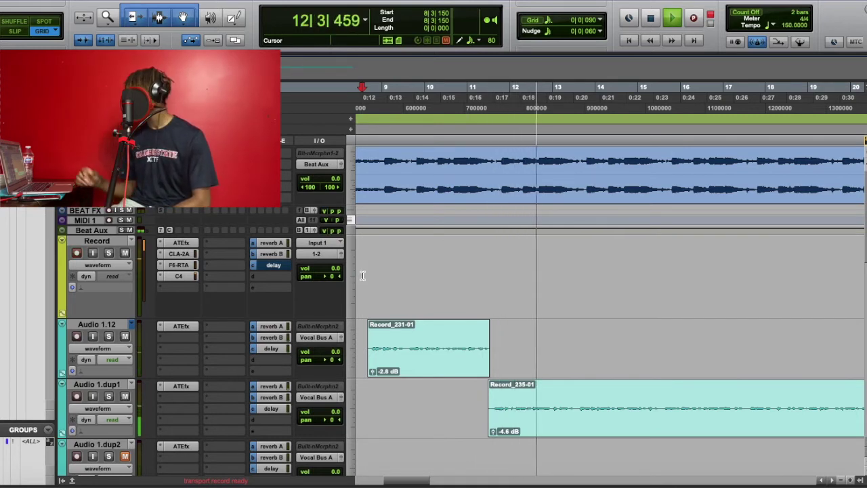
Check the reverb sends on Audio 1.dup1 and raise its delay send to about -17.4 dB during playback.
click(273, 397)
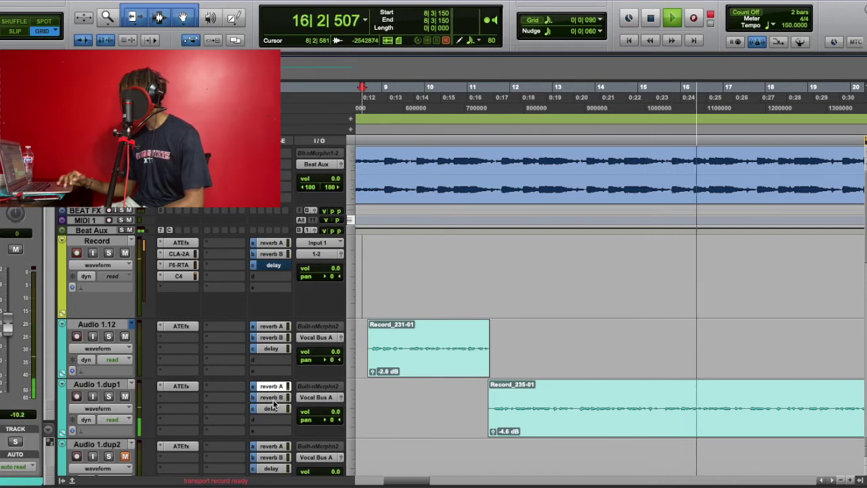
click(272, 408)
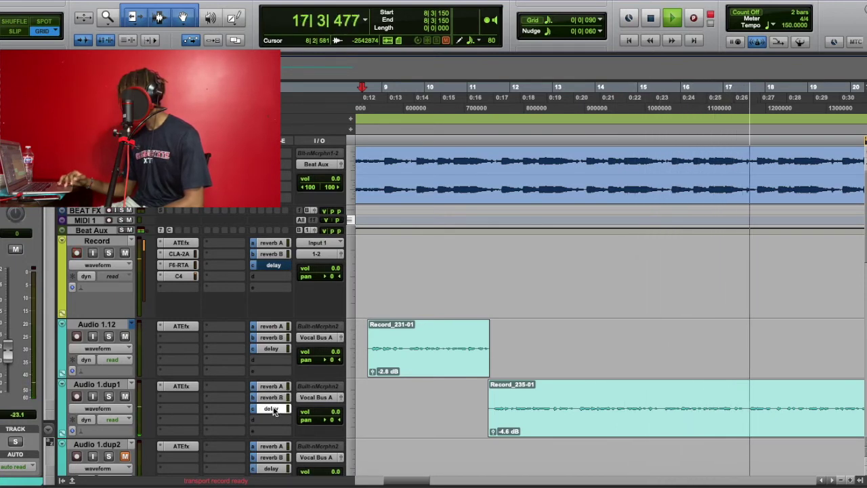
drag(9, 351, 9, 340)
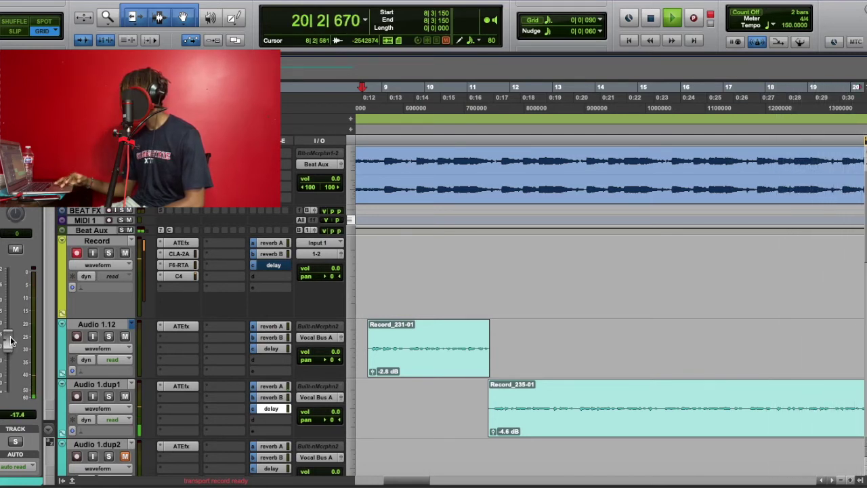
Compare the reverb A sends of both vocal tracks and lower the one on Audio 1.12 to about -10.5 dB.
click(271, 326)
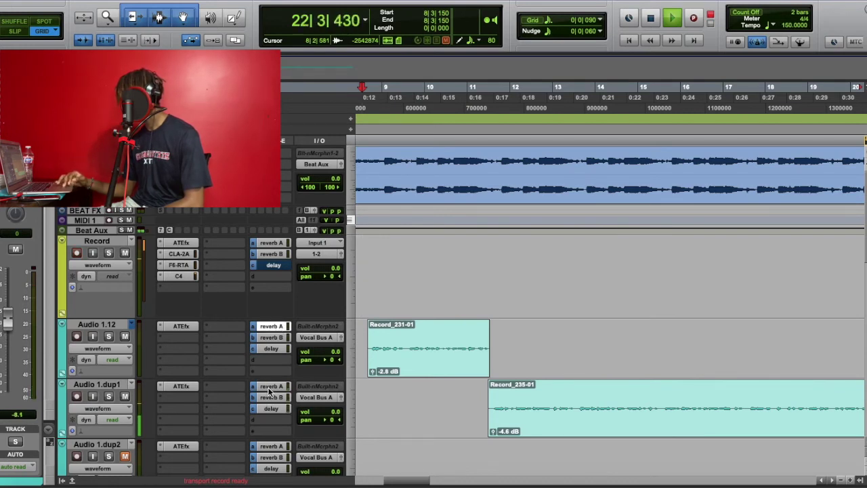
click(271, 386)
click(271, 326)
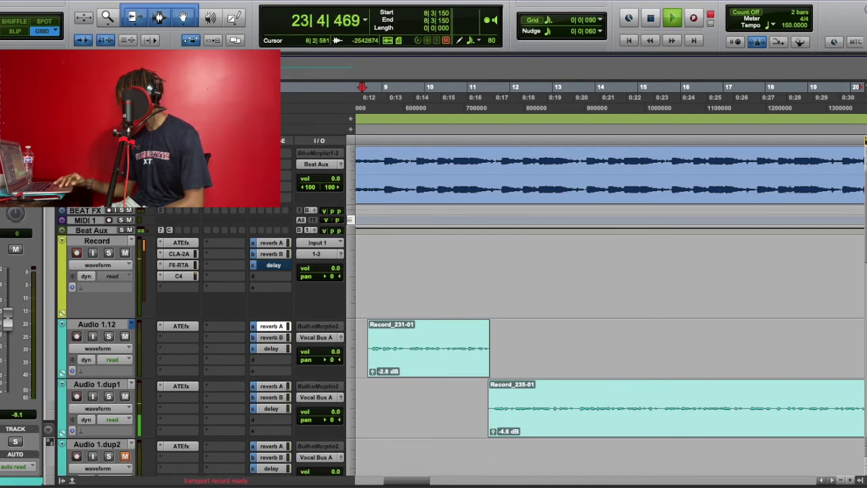
drag(10, 326, 8, 330)
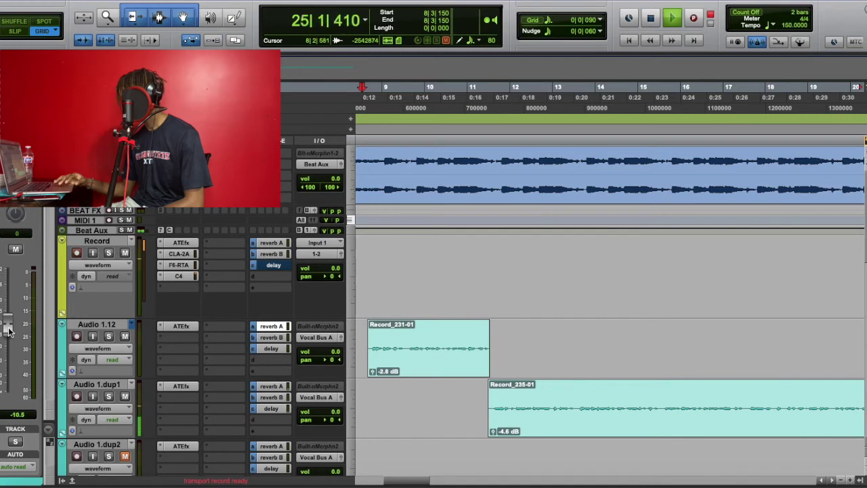
Compare the reverb B sends of both vocal tracks and lower the one on Audio 1.12 to about -17.7 dB.
click(273, 338)
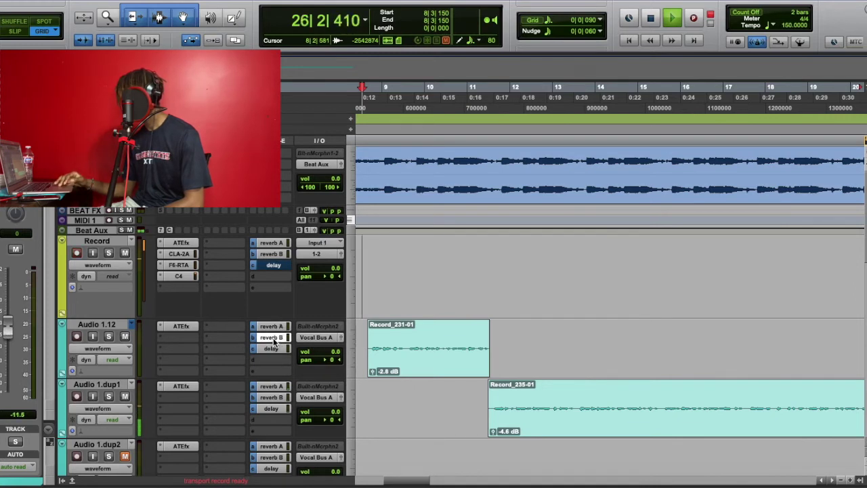
click(275, 399)
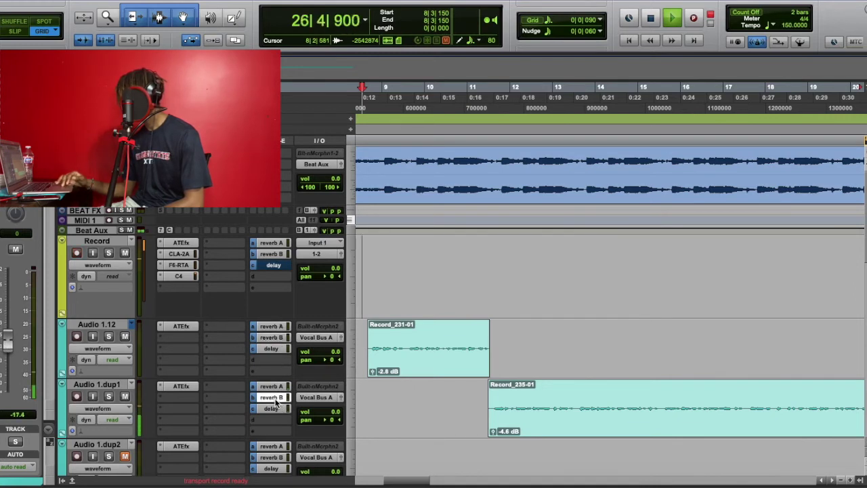
click(272, 338)
drag(9, 330, 9, 344)
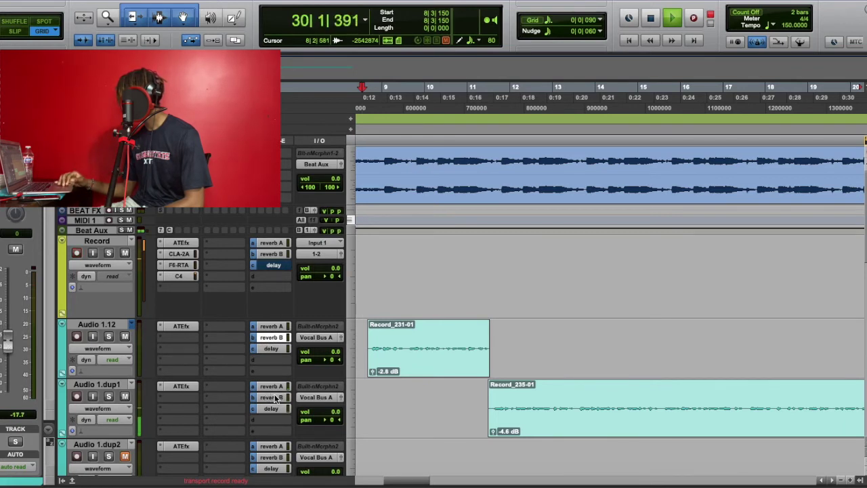
Compare the delay send levels of Audio 1.12 and Audio 1.dup1.
click(271, 348)
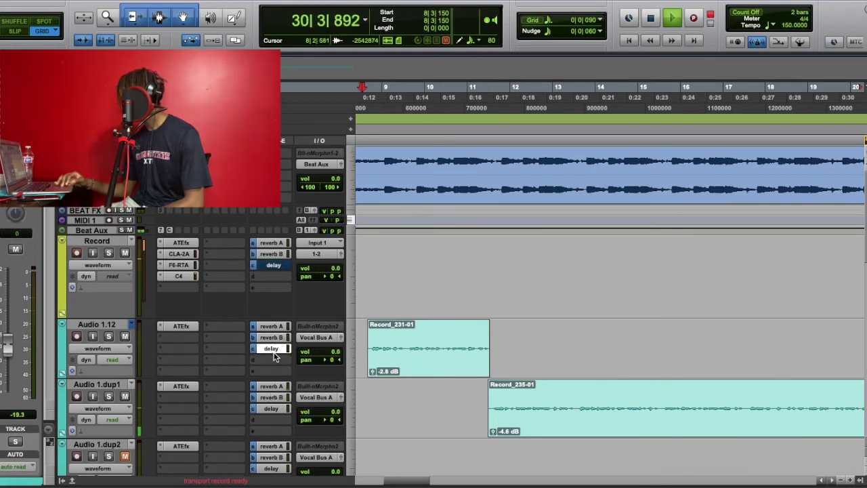
click(271, 409)
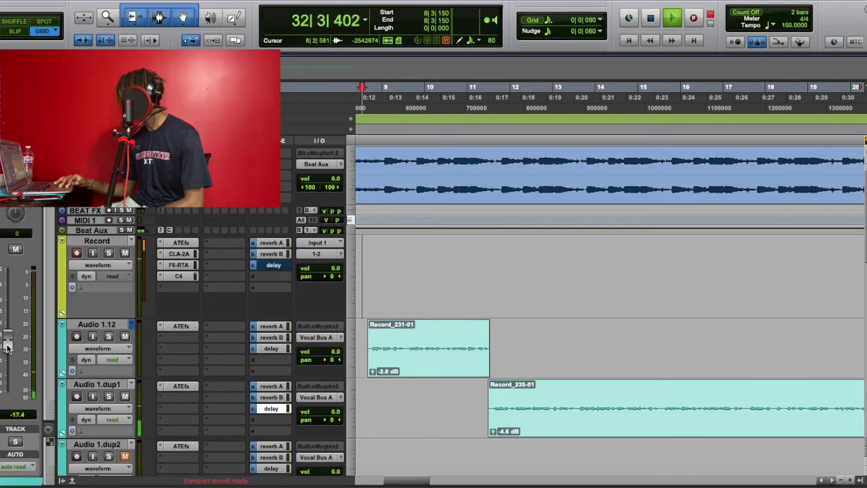